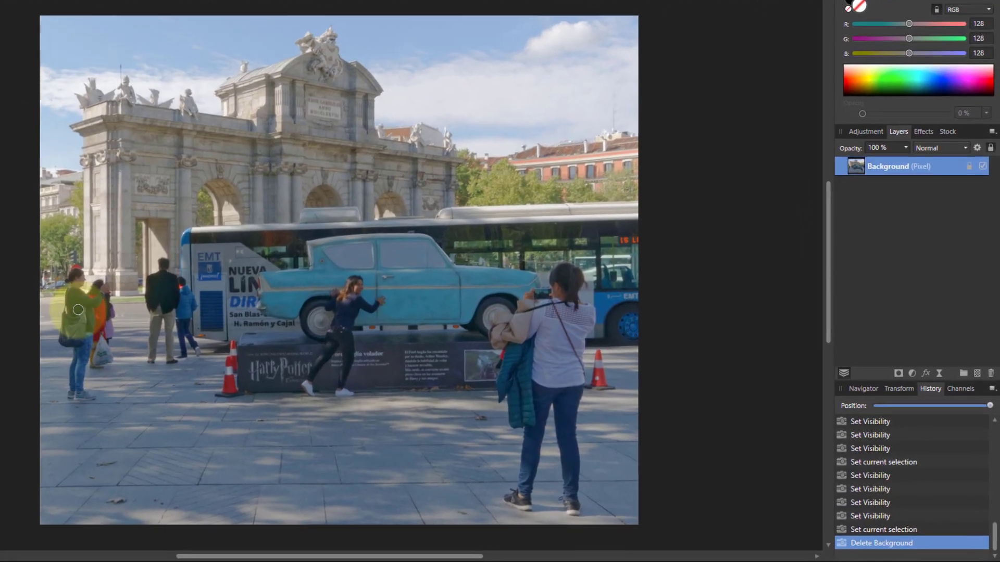
# Brush-select the people on the left, then extend across the pavement, people, car and bus
pyautogui.moveTo(216, 319); pyautogui.dragTo(234, 427)
pyautogui.moveTo(66, 397)
pyautogui.mouseDown()
pyautogui.moveTo(135, 358)
pyautogui.moveTo(198, 276)
pyautogui.moveTo(186, 254)
pyautogui.moveTo(566, 260)
pyautogui.moveTo(350, 315)
pyautogui.moveTo(265, 280)
pyautogui.moveTo(204, 354)
pyautogui.moveTo(206, 380)
pyautogui.moveTo(403, 539)
pyautogui.moveTo(141, 483)
pyautogui.moveTo(127, 447)
pyautogui.moveTo(16, 454)
pyautogui.moveTo(565, 317)
pyautogui.moveTo(576, 262)
pyautogui.moveTo(625, 252)
pyautogui.moveTo(632, 379)
pyautogui.moveTo(593, 432)
pyautogui.mouseUp()
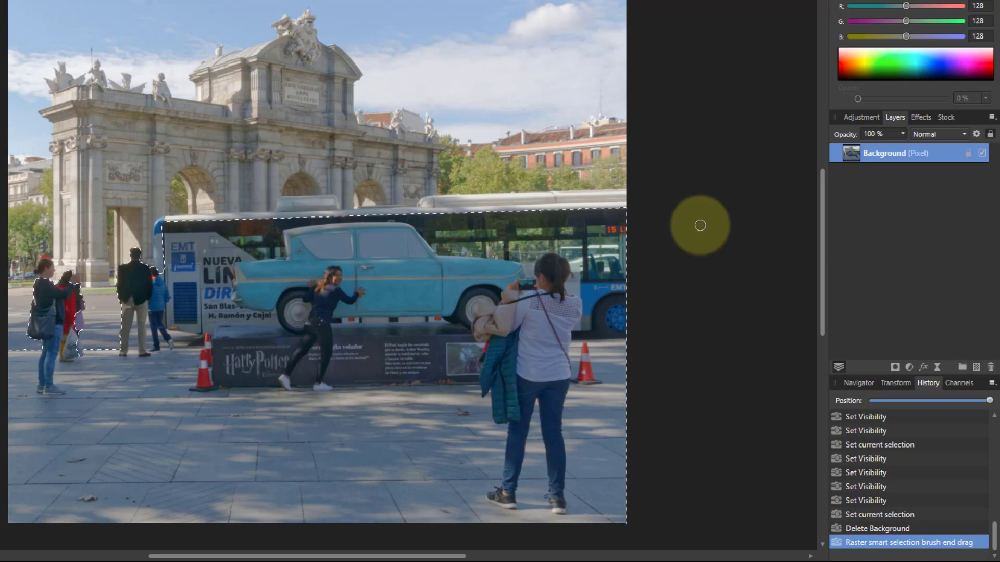
# Paste the selection as a new layer and check the cut-out by hiding and reshowing Background
pyautogui.hotkey('ctrl', 'v')
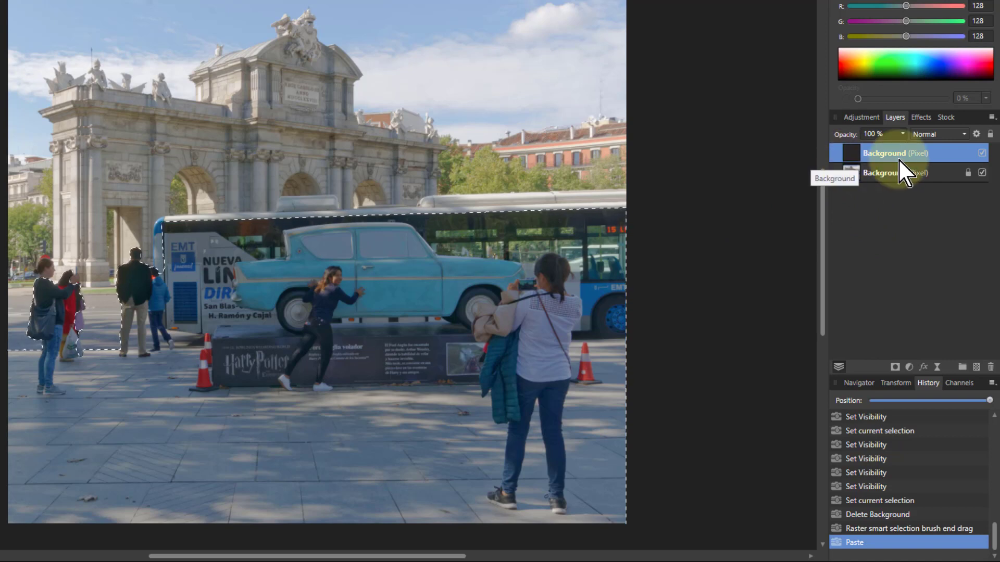
pyautogui.click(982, 172)
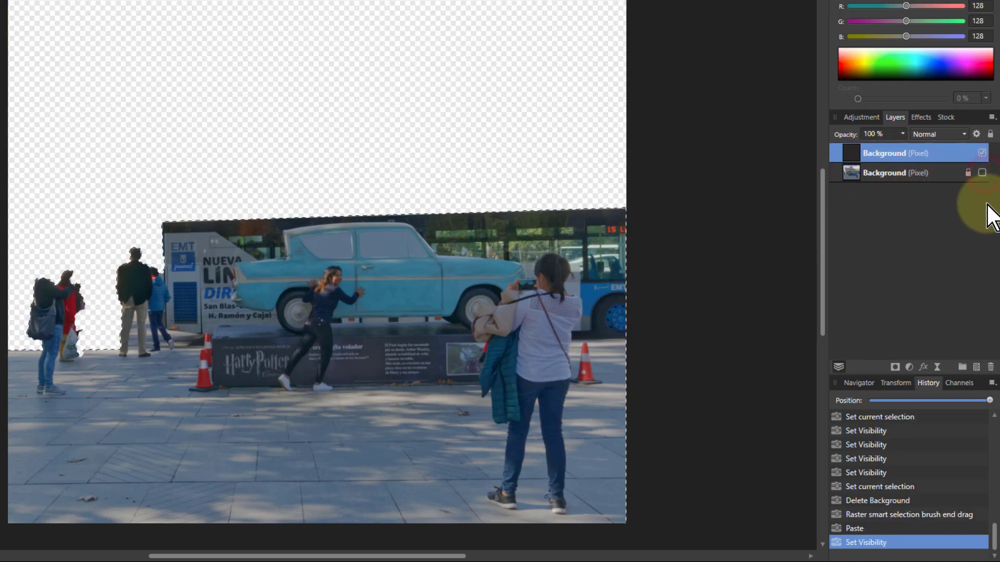
pyautogui.hotkey('ctrl', 'd')
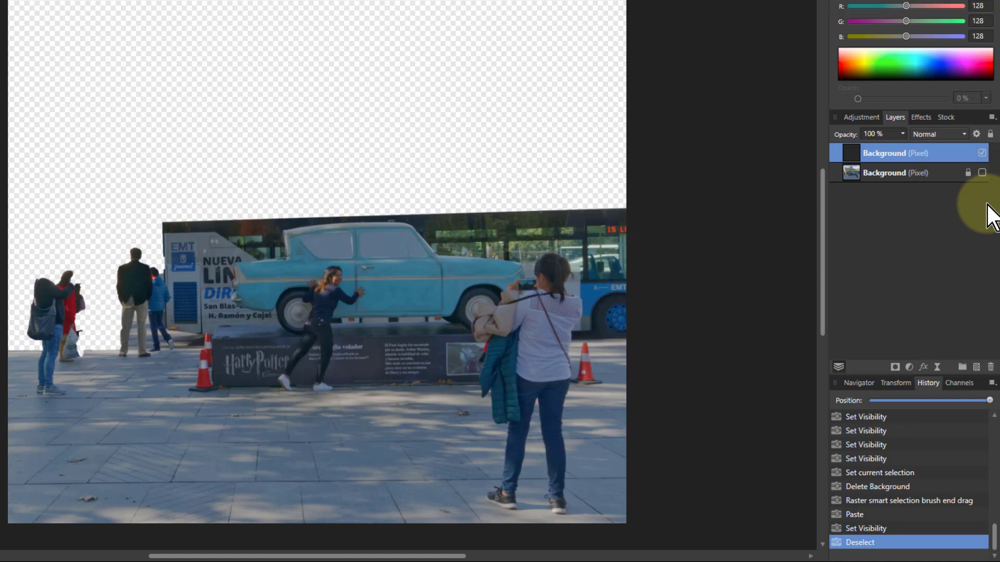
pyautogui.click(982, 173)
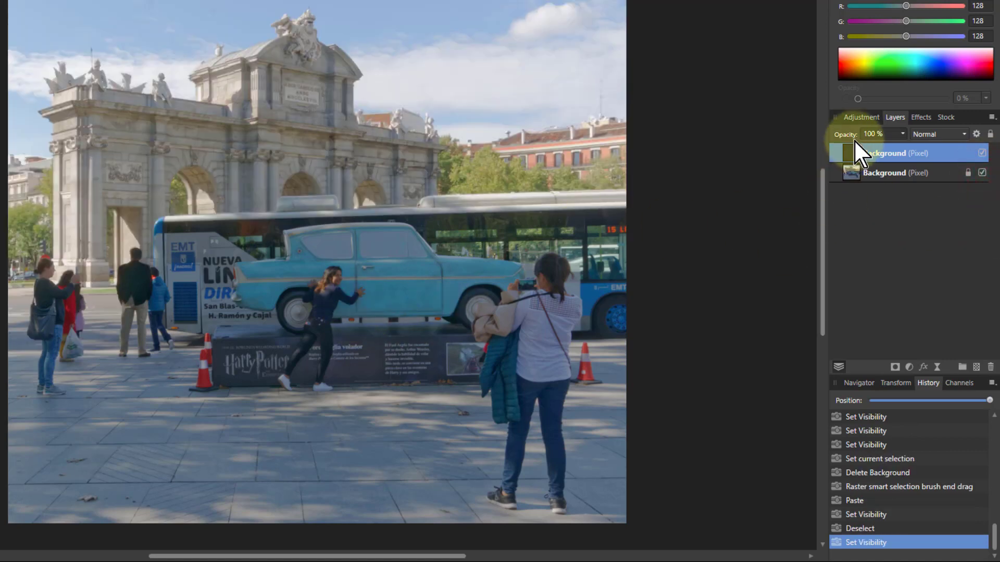
# Rename the new top layer to 'Foreground'
pyautogui.doubleClick(880, 153)
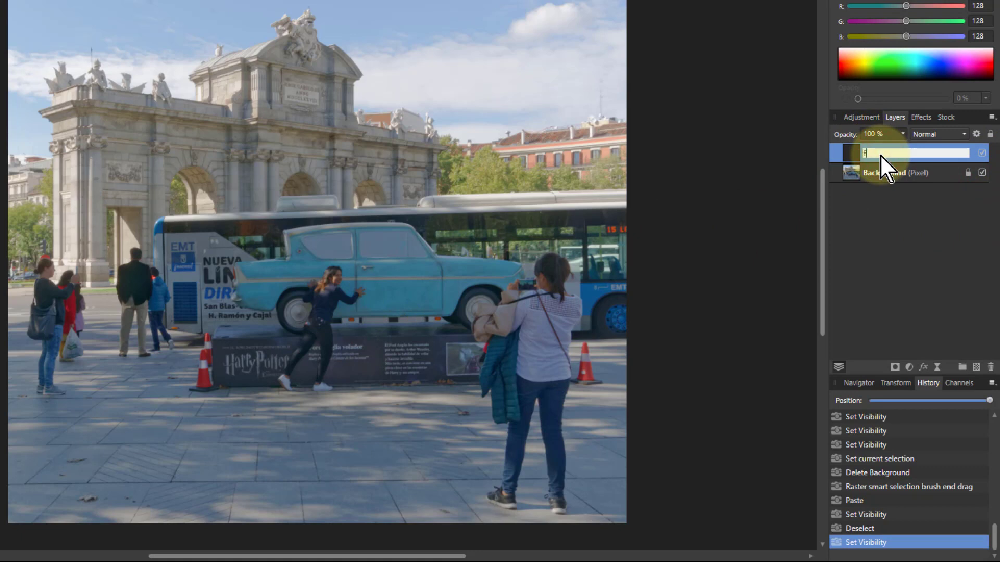
pyautogui.write('Foreground')
pyautogui.press('Return')
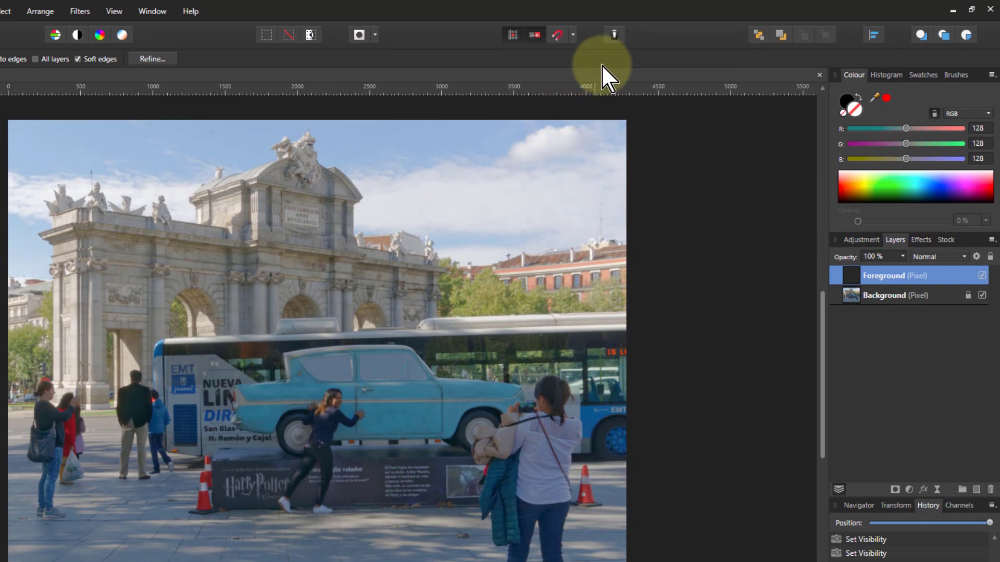
pyautogui.click(615, 35)
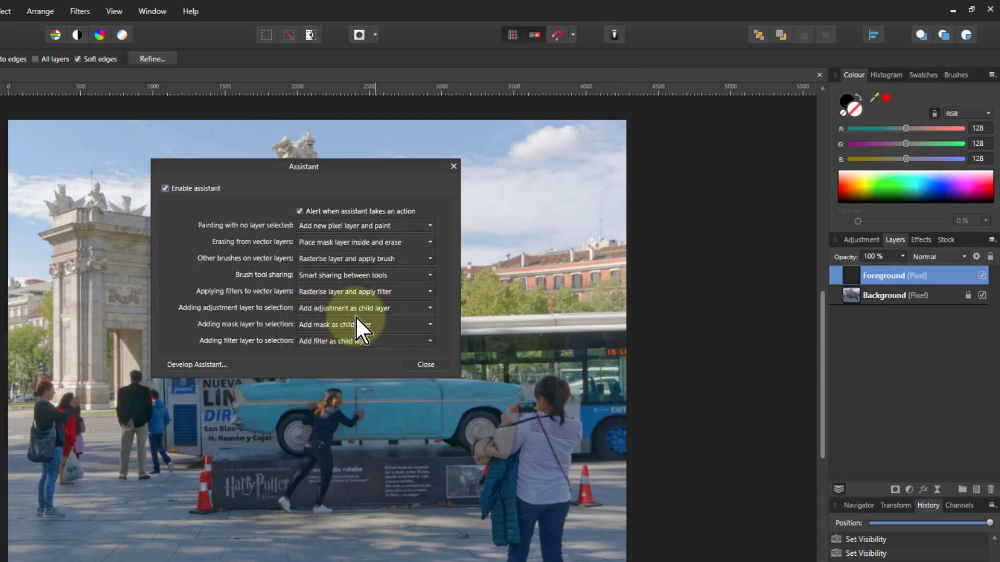
pyautogui.click(422, 365)
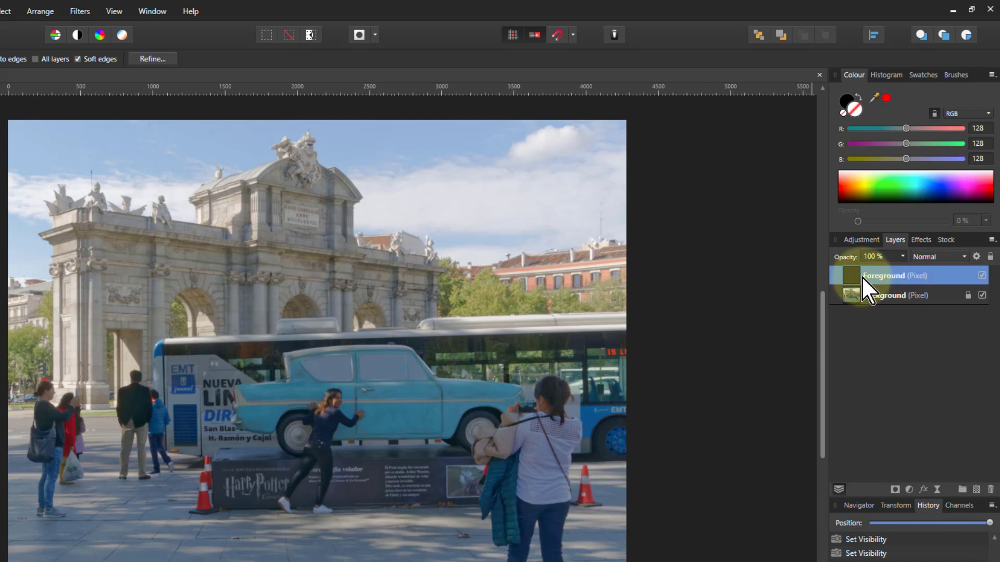
# Add a Curves adjustment under Foreground and lift the tone curve to brighten the foreground
pyautogui.click(909, 490)
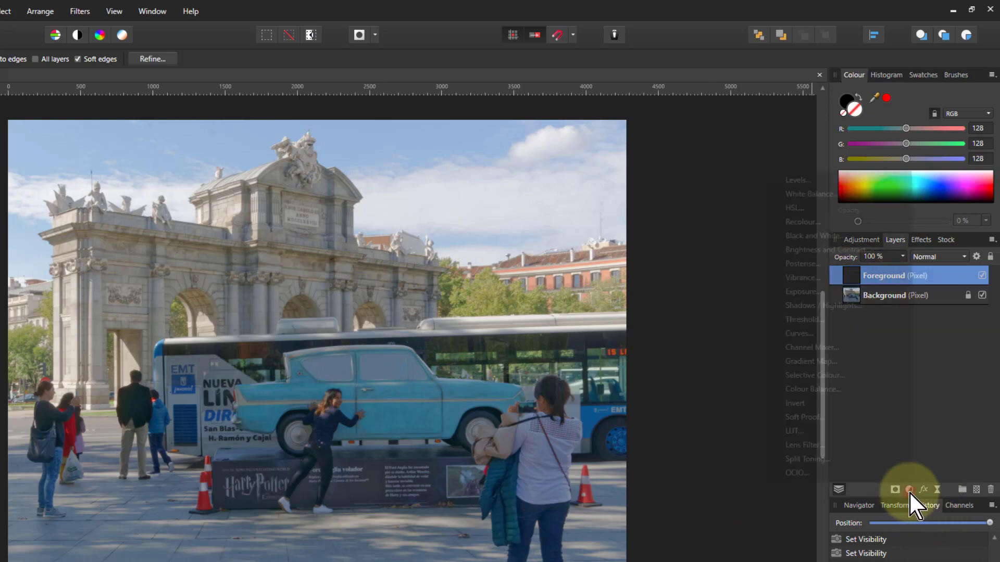
pyautogui.click(798, 333)
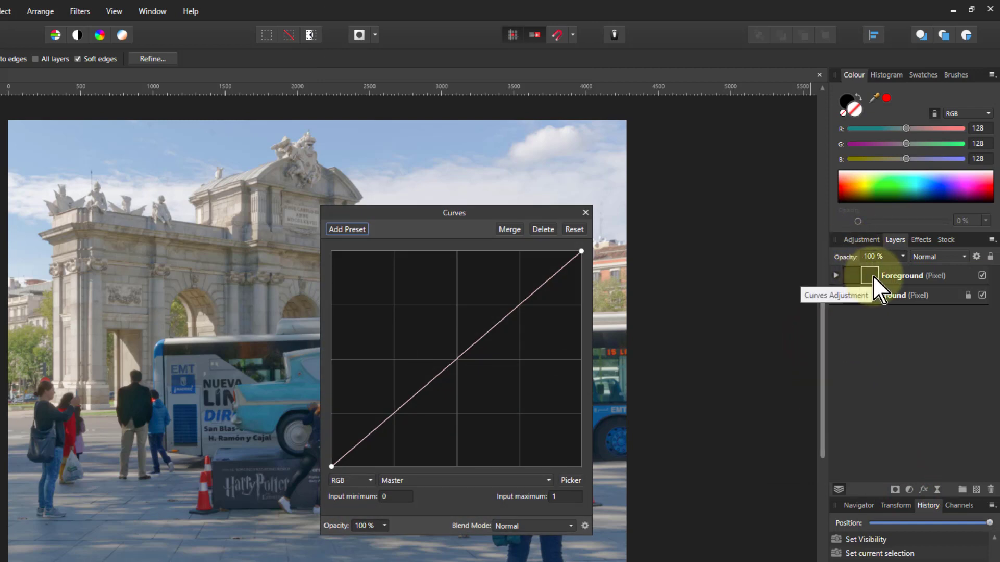
pyautogui.click(835, 276)
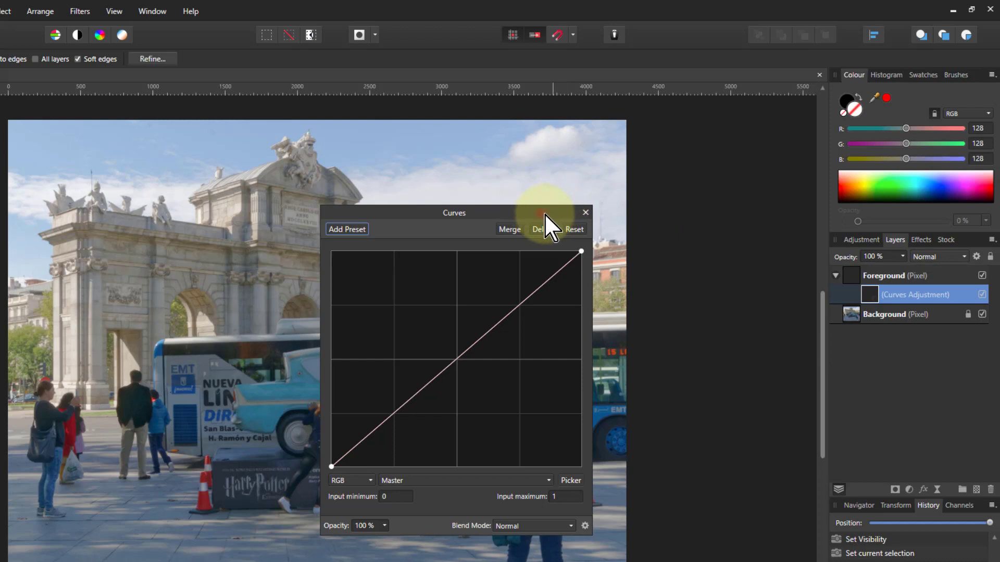
pyautogui.moveTo(545, 214); pyautogui.dragTo(644, 268)
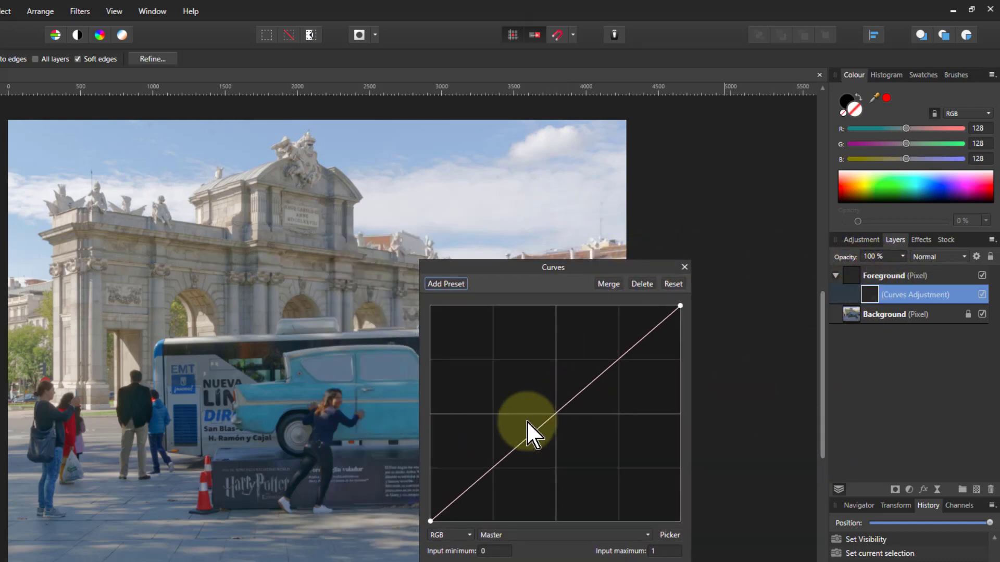
pyautogui.moveTo(555, 418)
pyautogui.mouseDown()
pyautogui.moveTo(531, 392)
pyautogui.moveTo(560, 417)
pyautogui.moveTo(548, 400)
pyautogui.mouseUp()
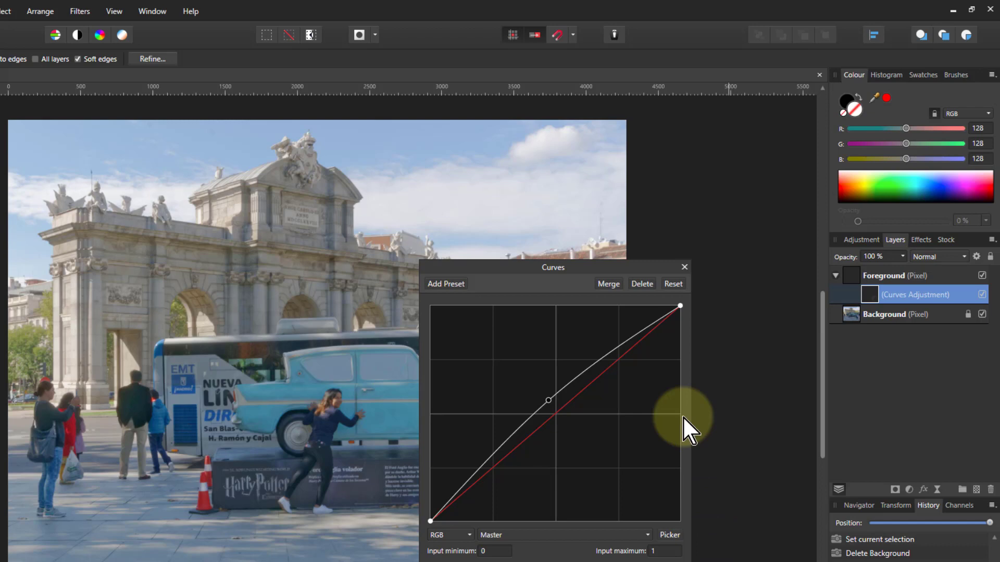
pyautogui.click(684, 267)
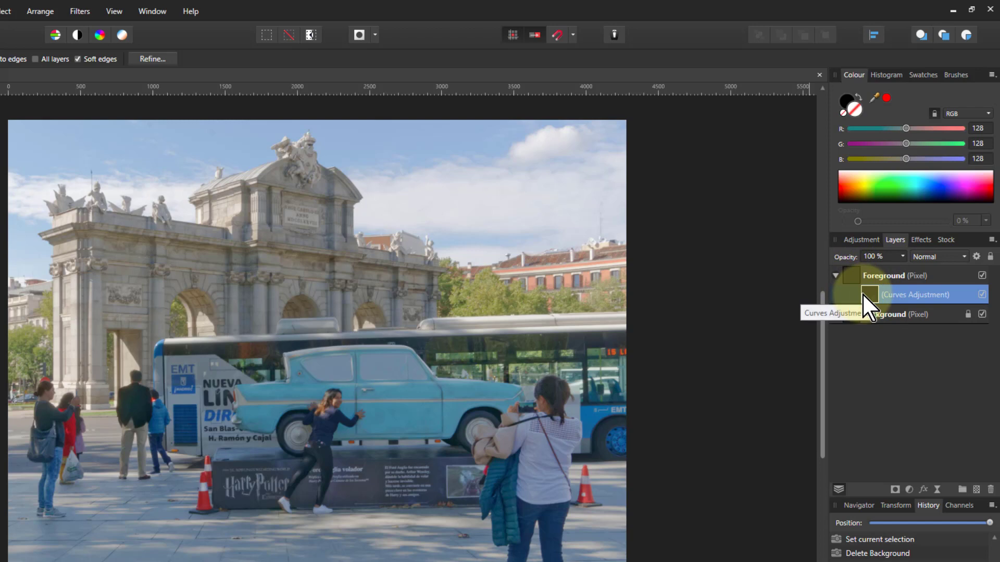
# Delete a misplaced Vibrance adjustment and select the Foreground layer as the target
pyautogui.click(908, 491)
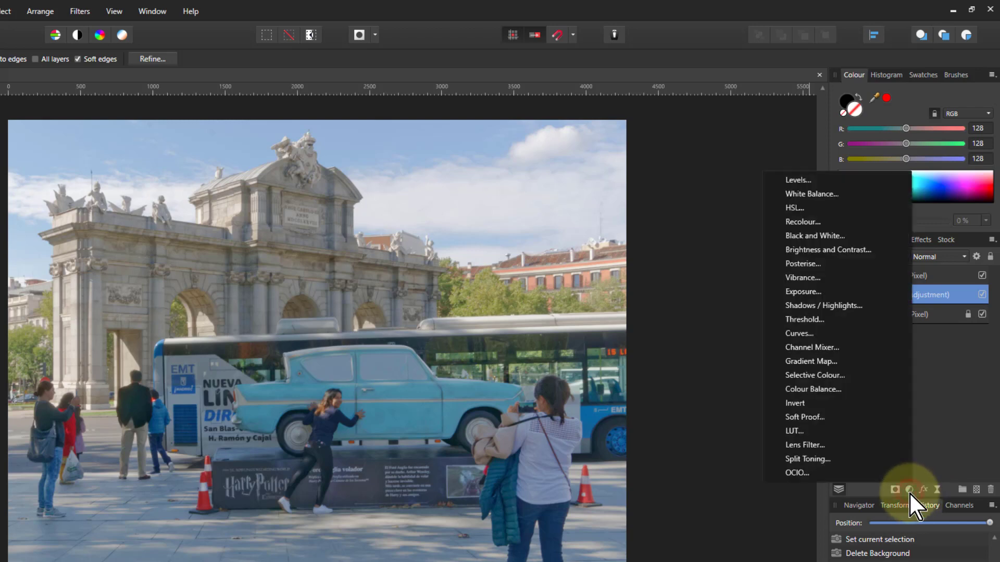
pyautogui.click(801, 277)
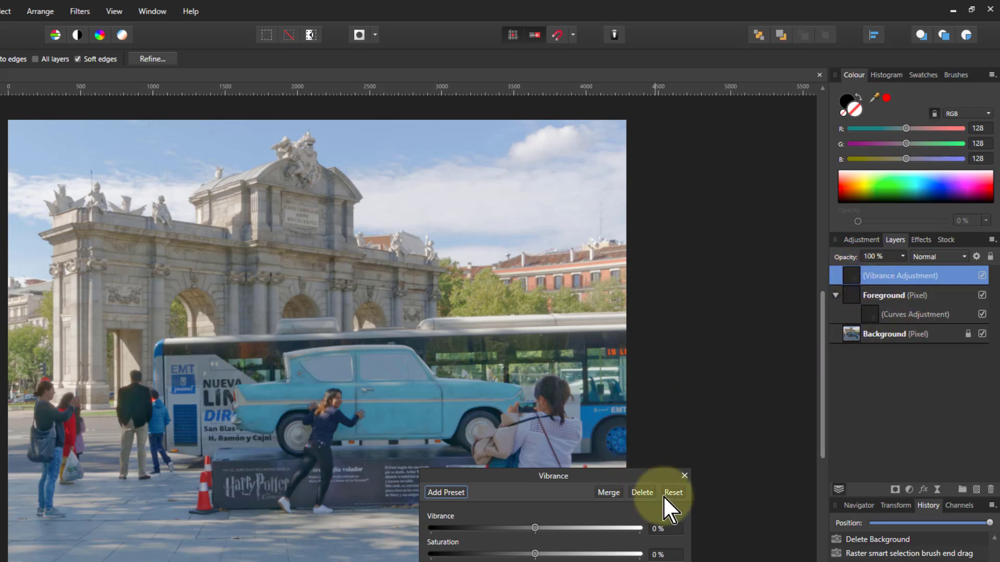
pyautogui.click(641, 493)
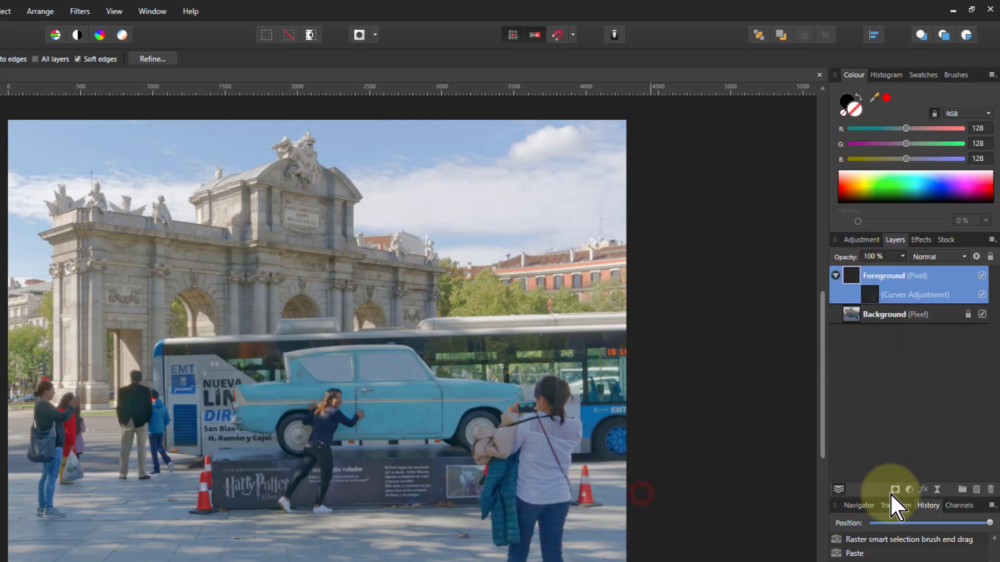
pyautogui.click(869, 296)
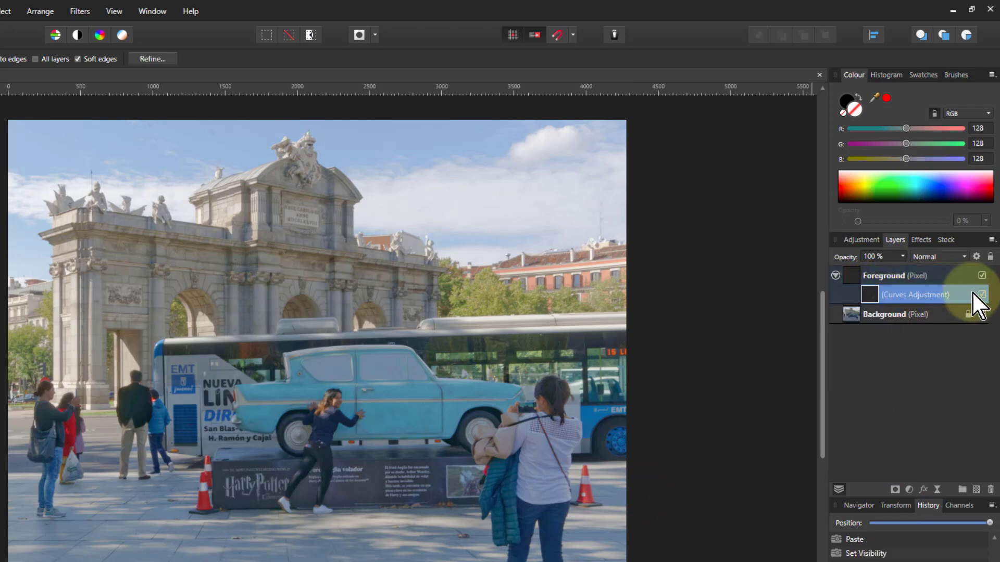
pyautogui.click(855, 279)
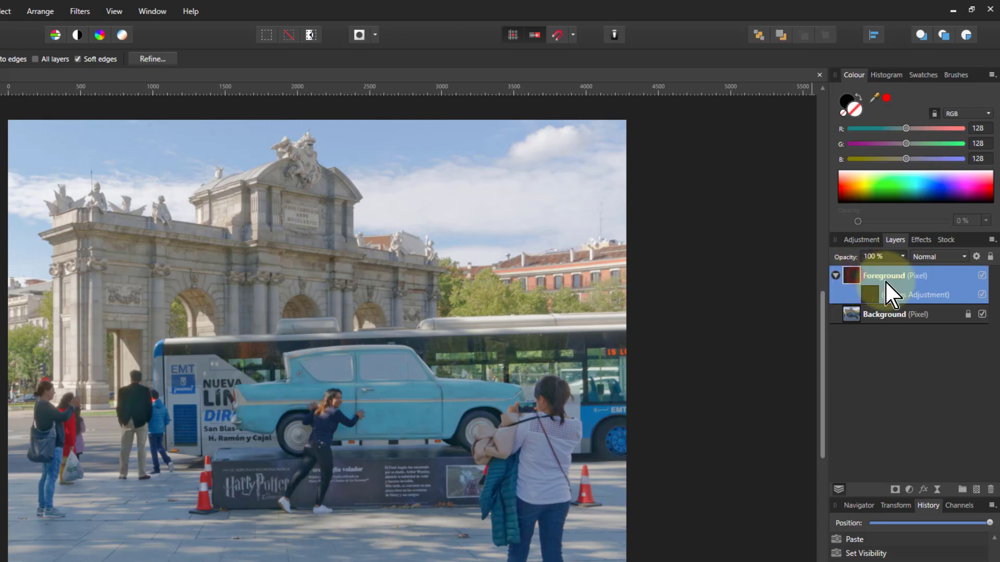
# Add a Vibrance adjustment inside Foreground and raise its Saturation to 23%
pyautogui.click(908, 490)
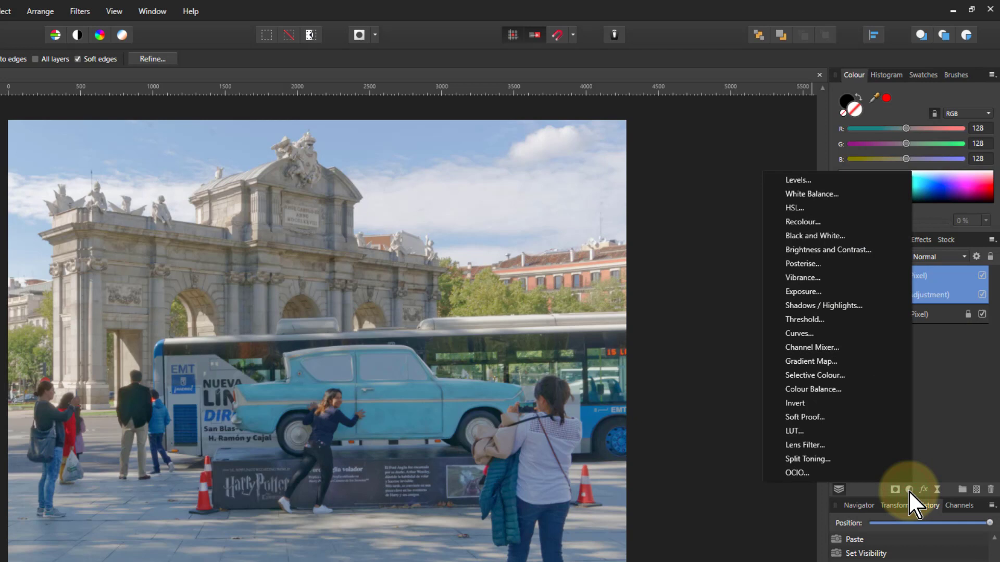
pyautogui.click(801, 278)
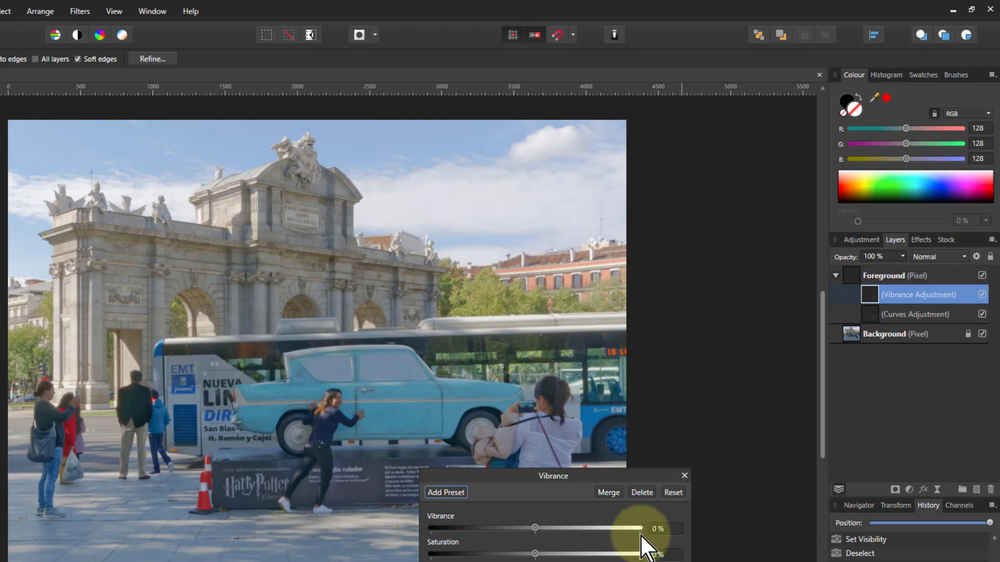
pyautogui.moveTo(535, 553); pyautogui.dragTo(558, 555)
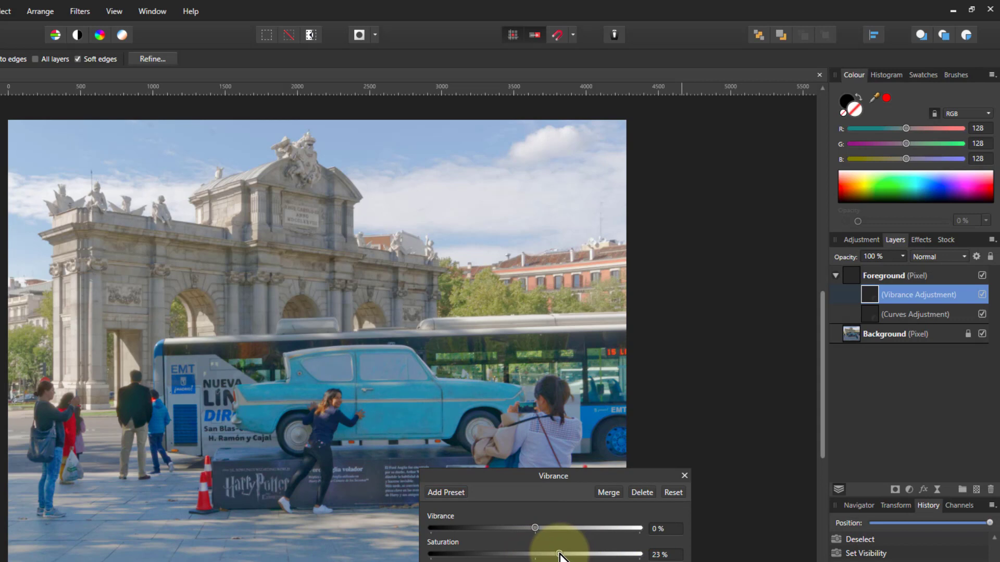
pyautogui.click(683, 476)
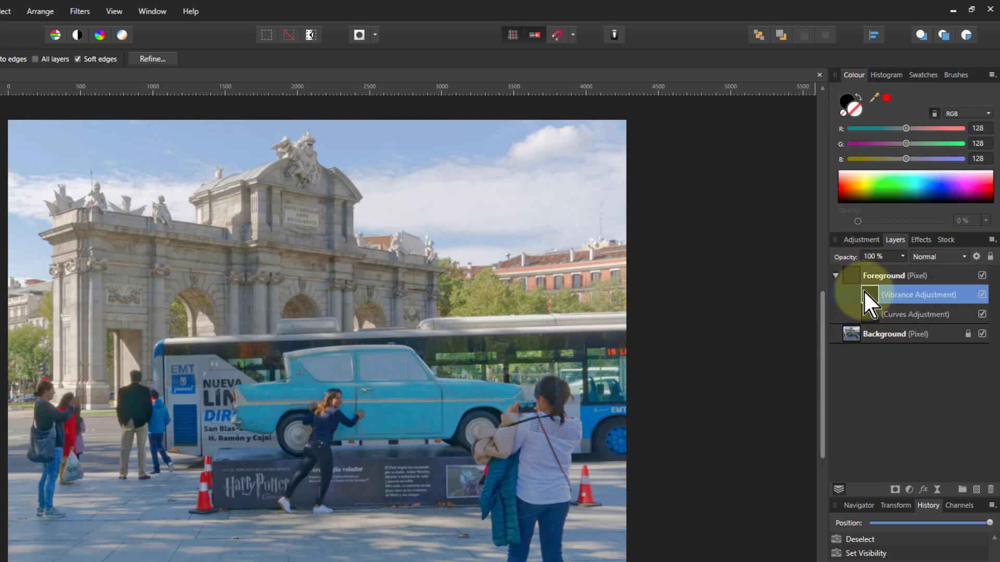
# Move Vibrance to the top of the stack and add an Exposure adjustment nested under it
pyautogui.moveTo(873, 294); pyautogui.dragTo(849, 263)
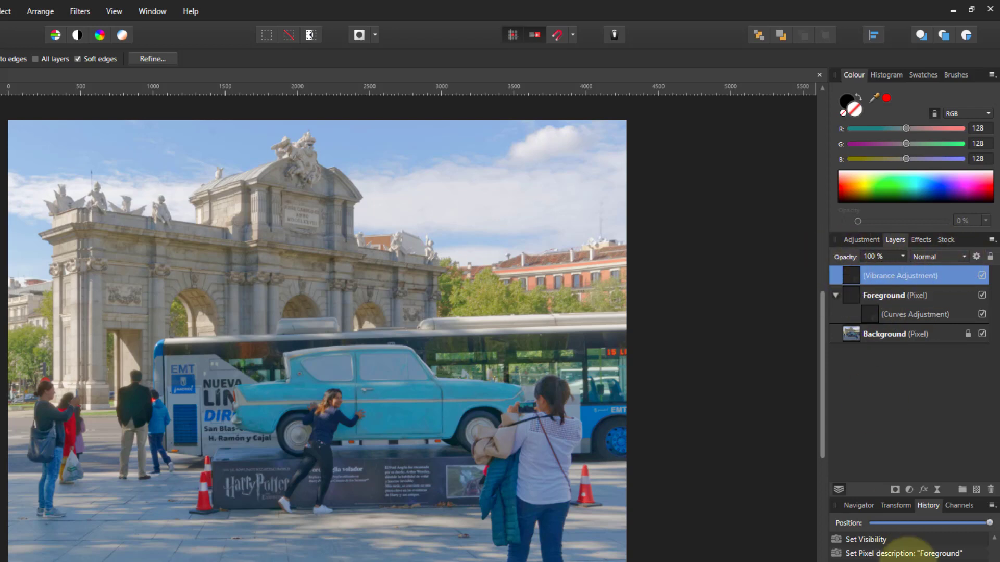
pyautogui.click(909, 489)
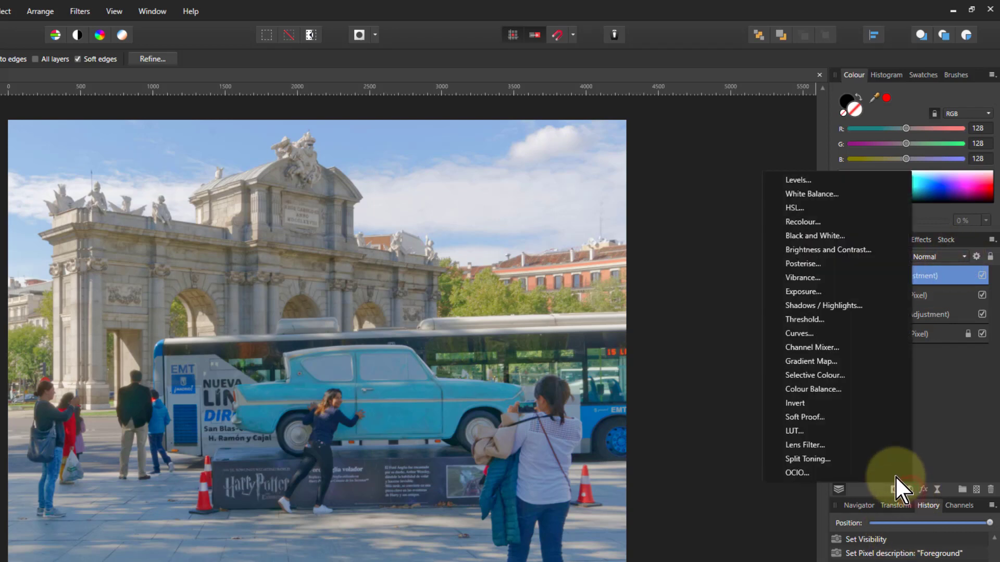
pyautogui.click(800, 291)
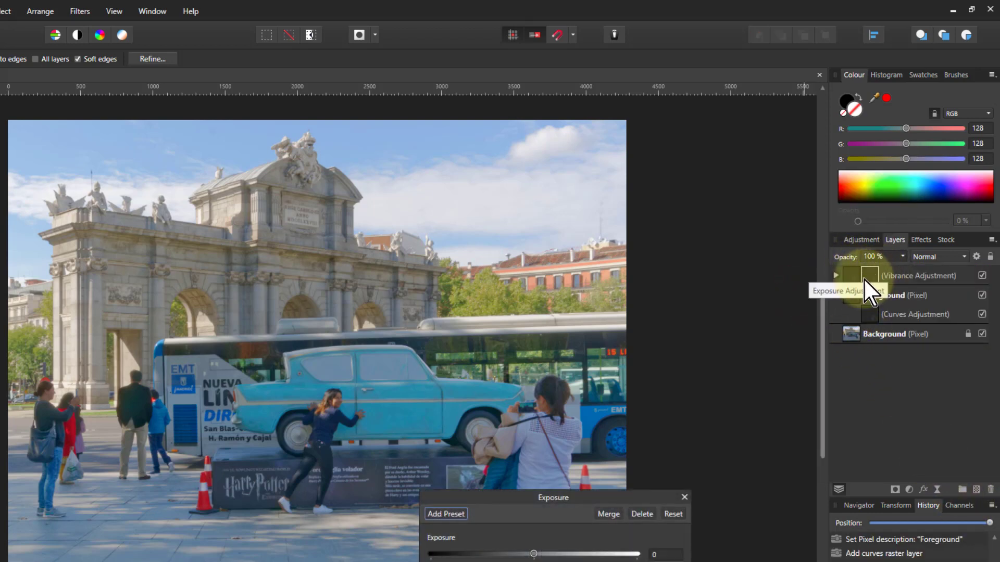
pyautogui.click(835, 276)
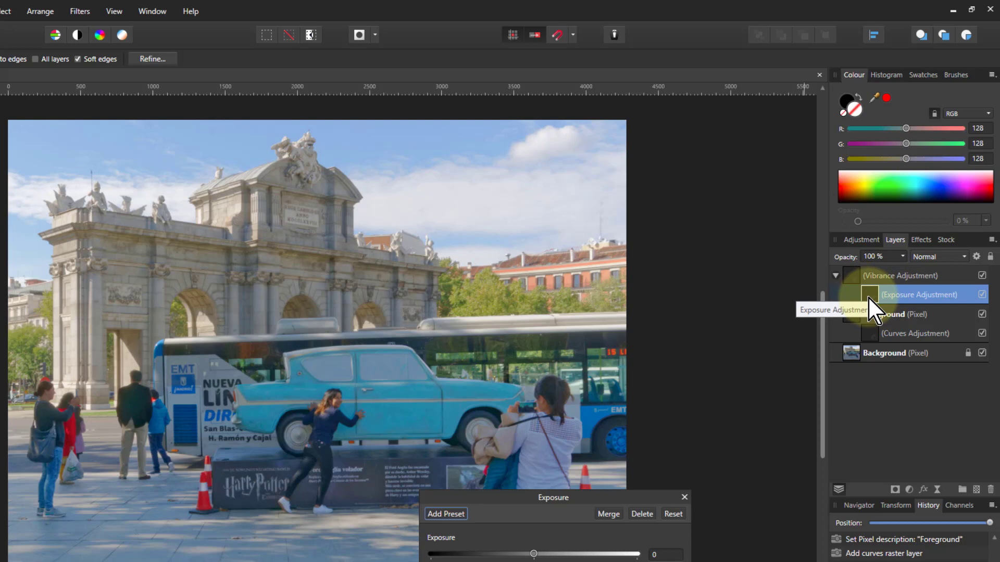
# Drag the Exposure adjustment above Vibrance, delete it, and close the Vibrance settings
pyautogui.moveTo(869, 298); pyautogui.dragTo(863, 269)
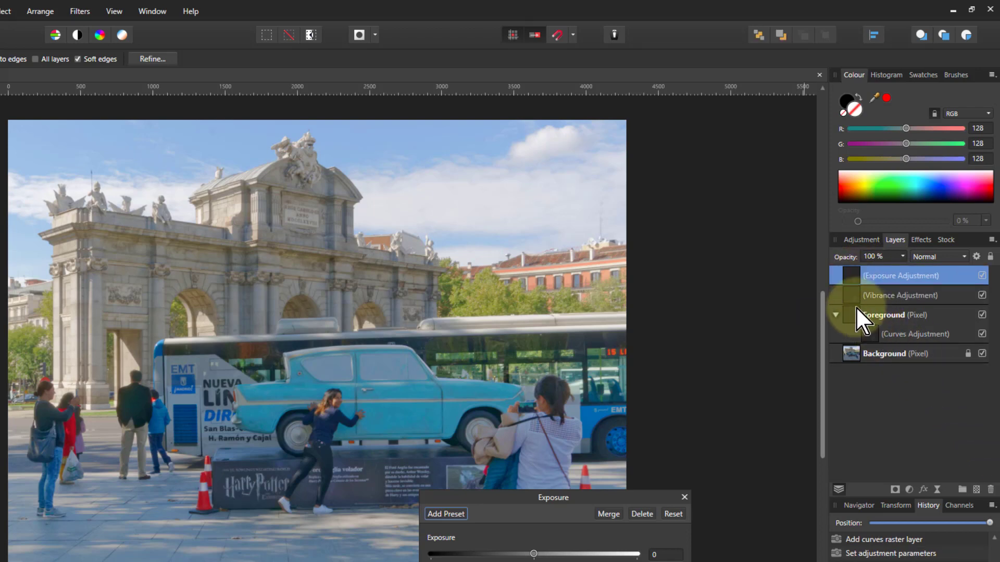
pyautogui.click(852, 273)
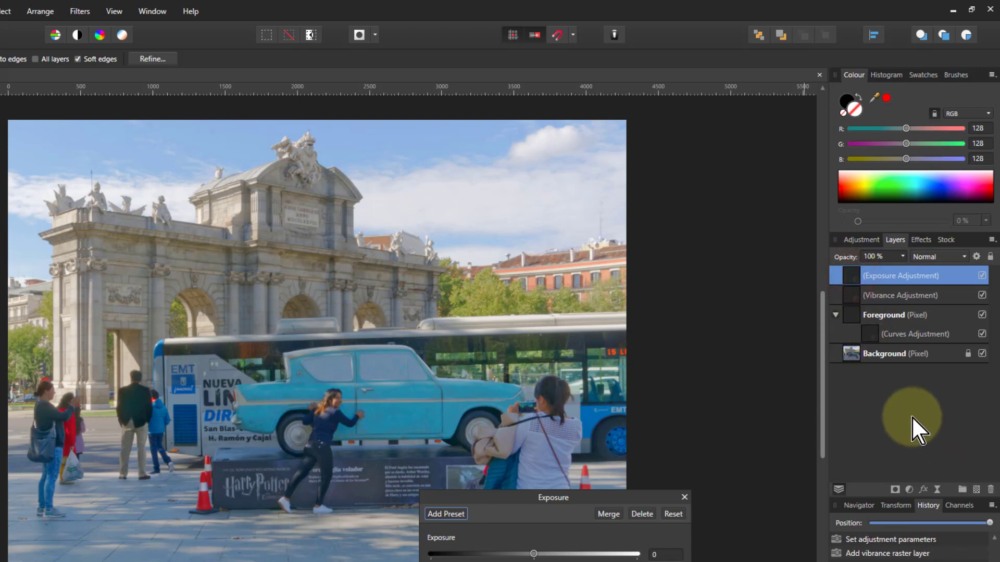
pyautogui.press('Delete')
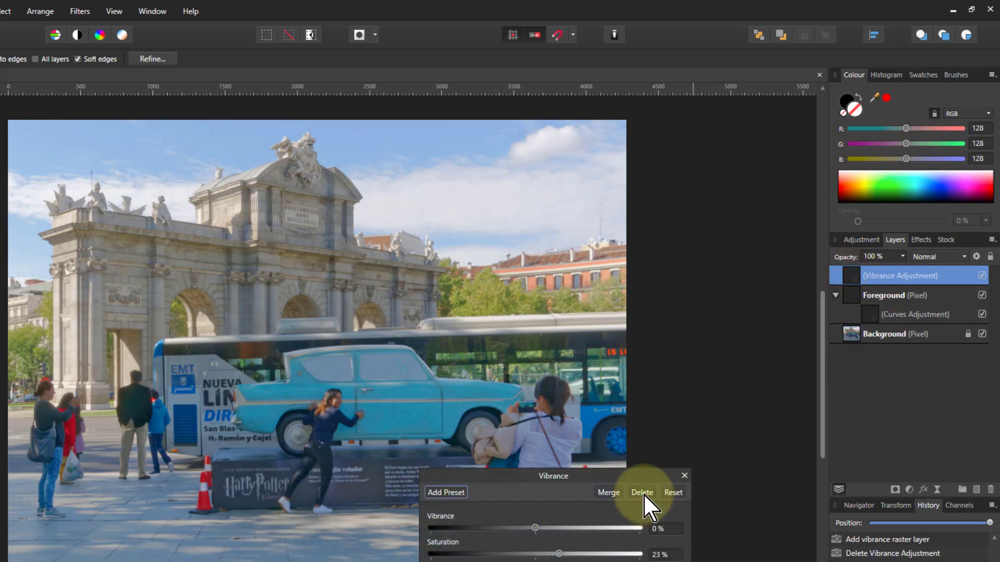
pyautogui.click(685, 476)
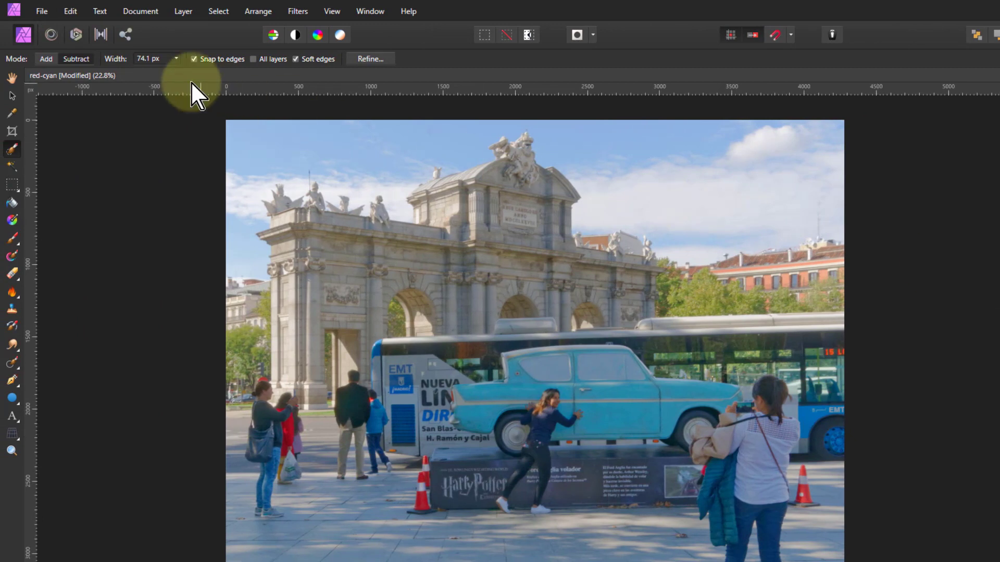
# Use Select > Deselect Layers, then add a new Exposure adjustment at the top of the stack
pyautogui.click(212, 11)
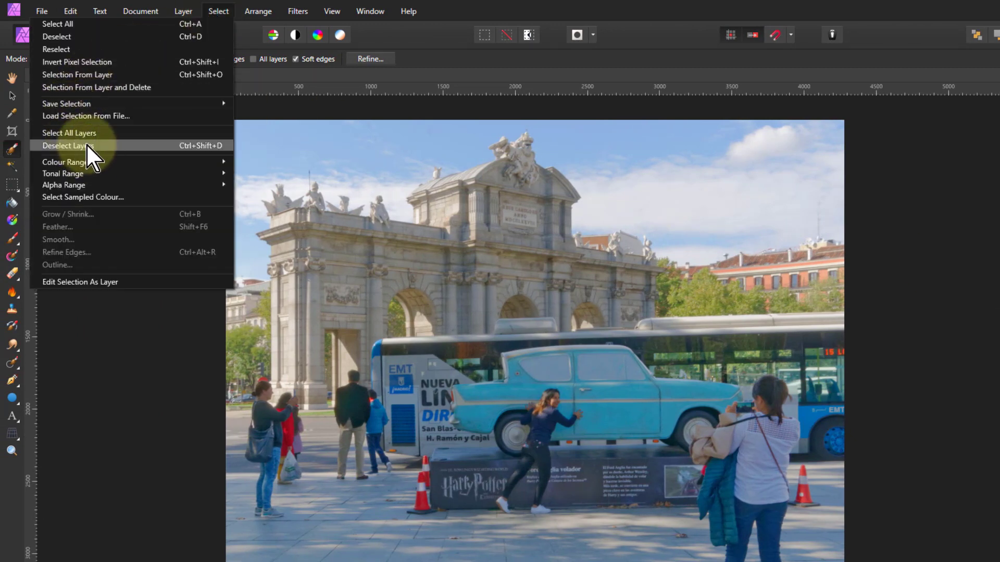
pyautogui.click(205, 142)
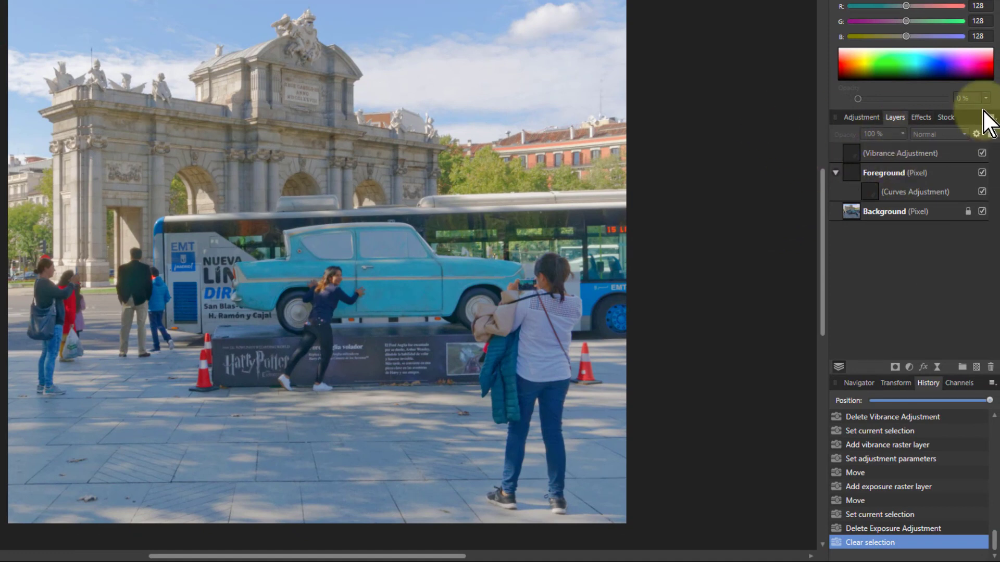
pyautogui.click(909, 367)
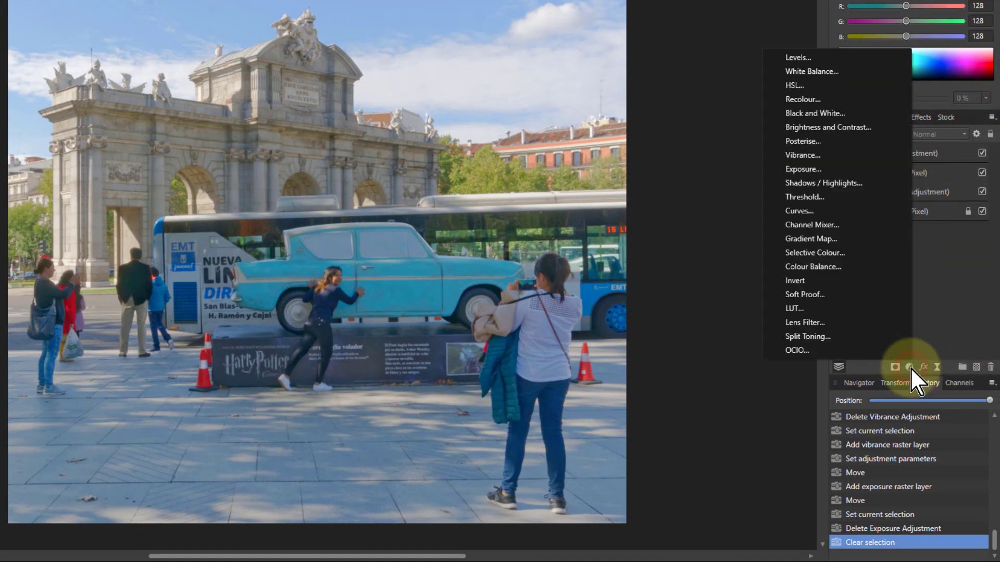
pyautogui.click(807, 169)
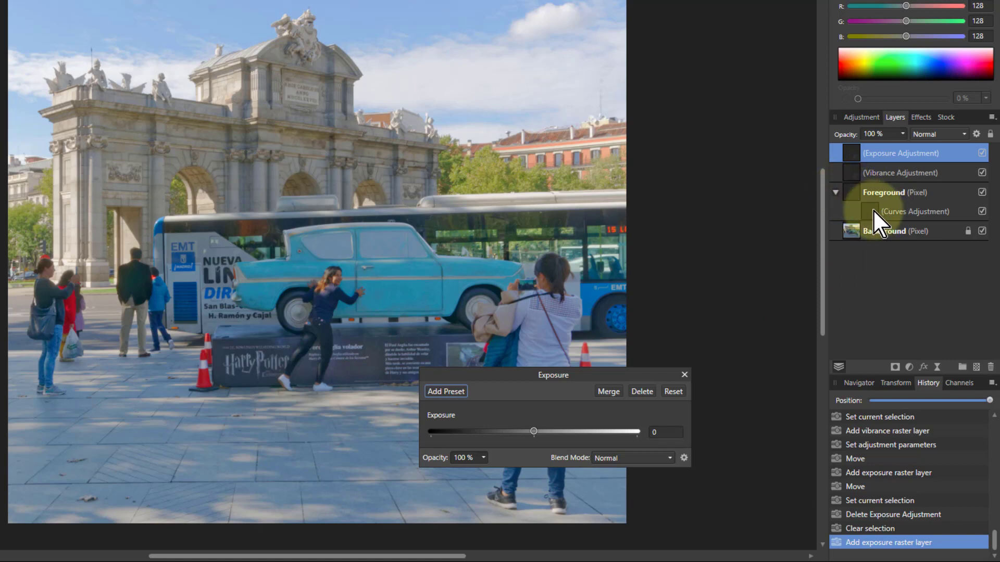
# Select Vibrance and delete the existing Exposure adjustment
pyautogui.click(852, 193)
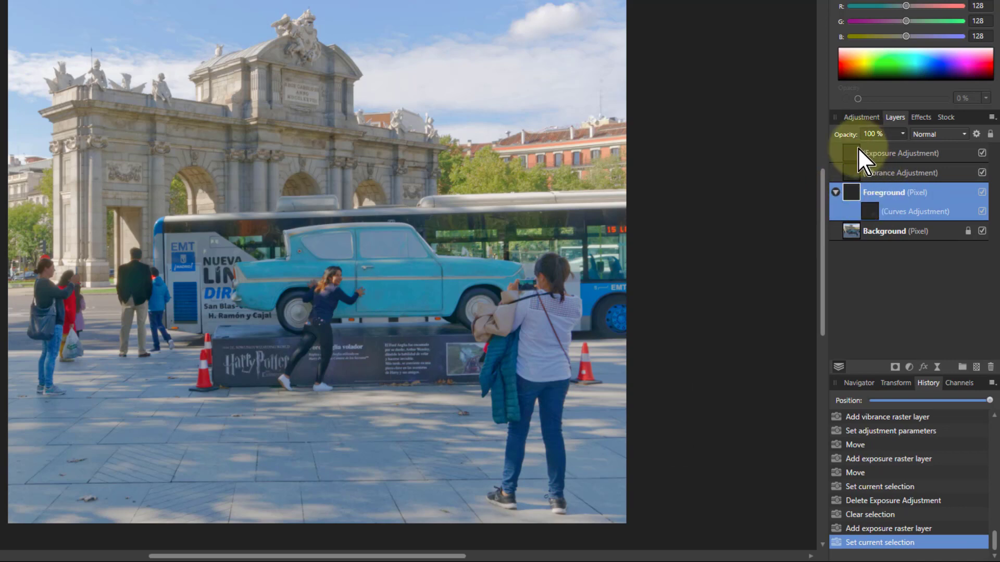
pyautogui.click(854, 175)
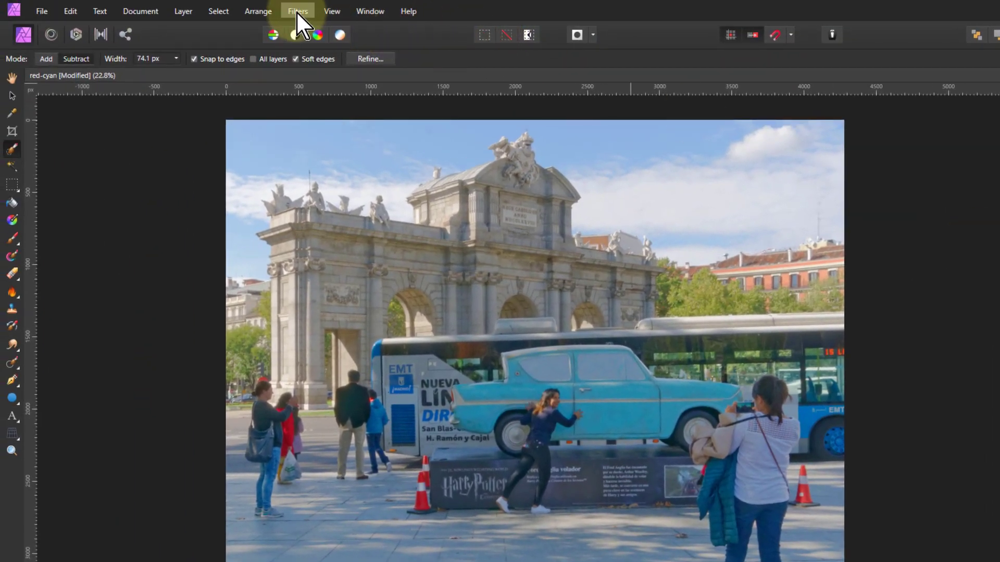
pyautogui.click(216, 13)
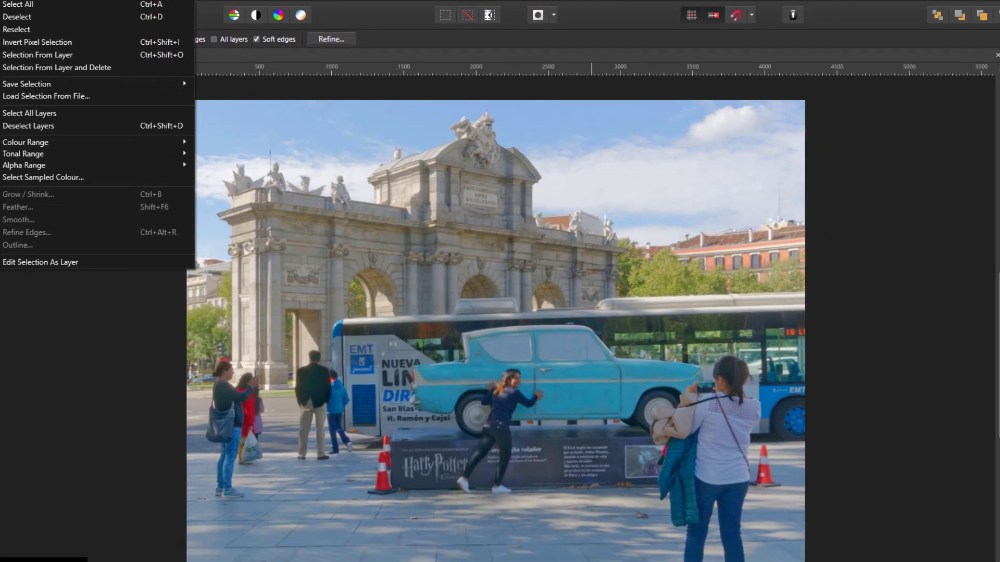
pyautogui.click(872, 188)
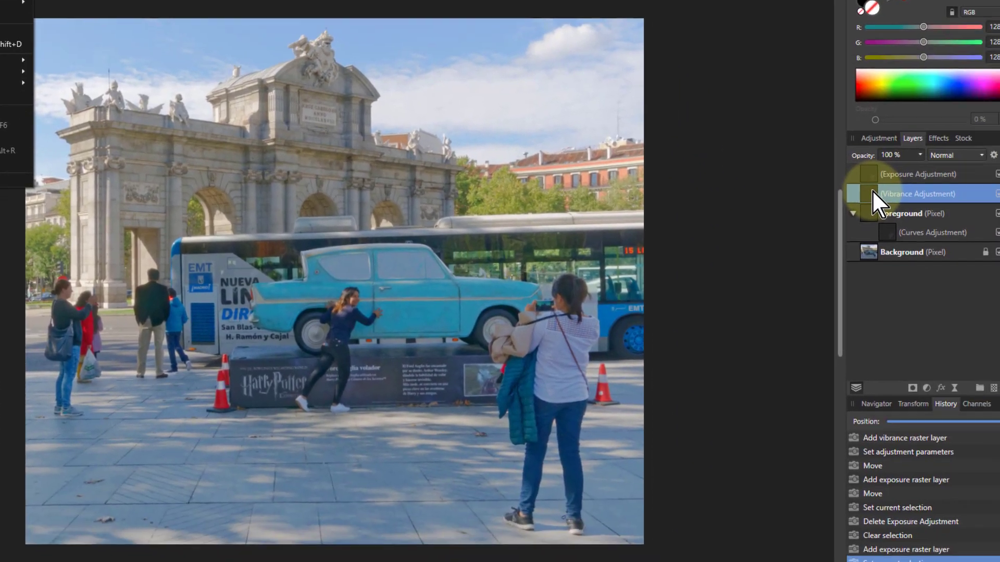
pyautogui.click(859, 165)
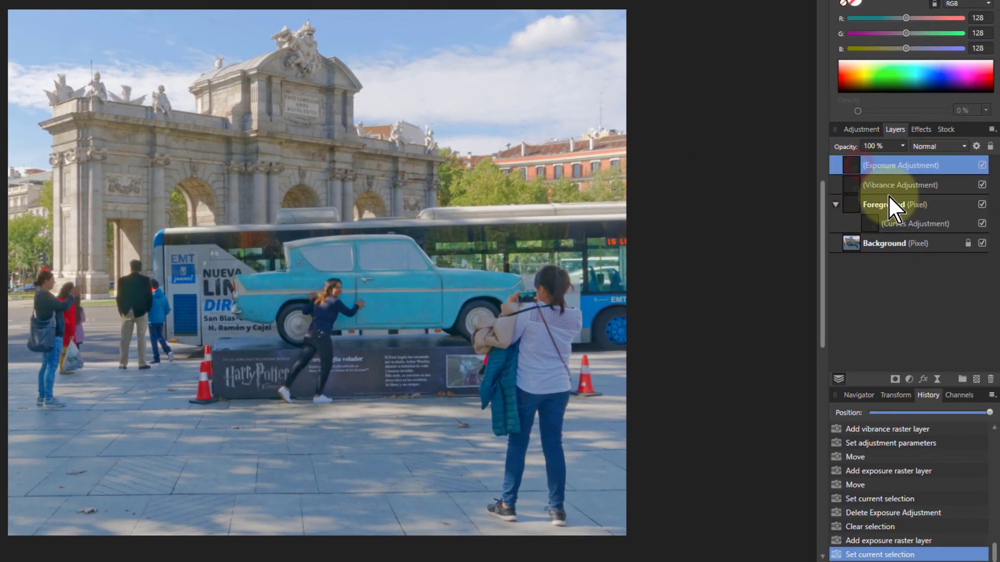
pyautogui.press('Delete')
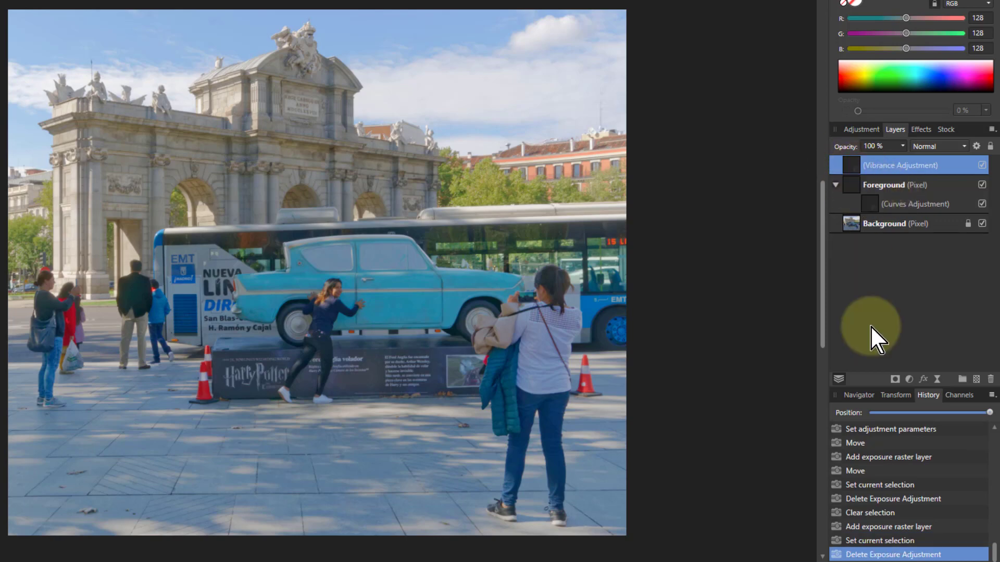
# Add a new Exposure adjustment and drag it out of Vibrance to the top of the stack
pyautogui.click(910, 379)
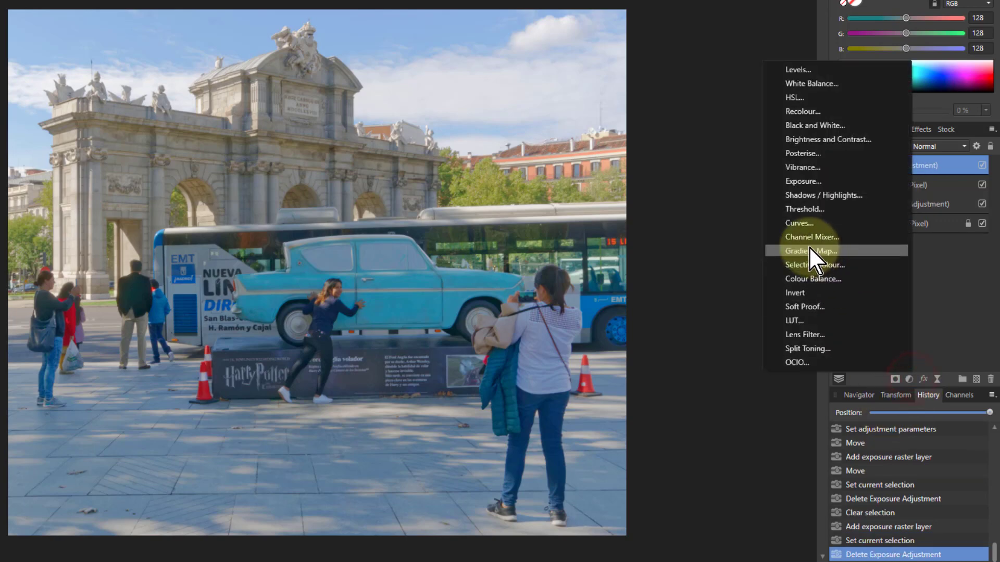
pyautogui.click(797, 183)
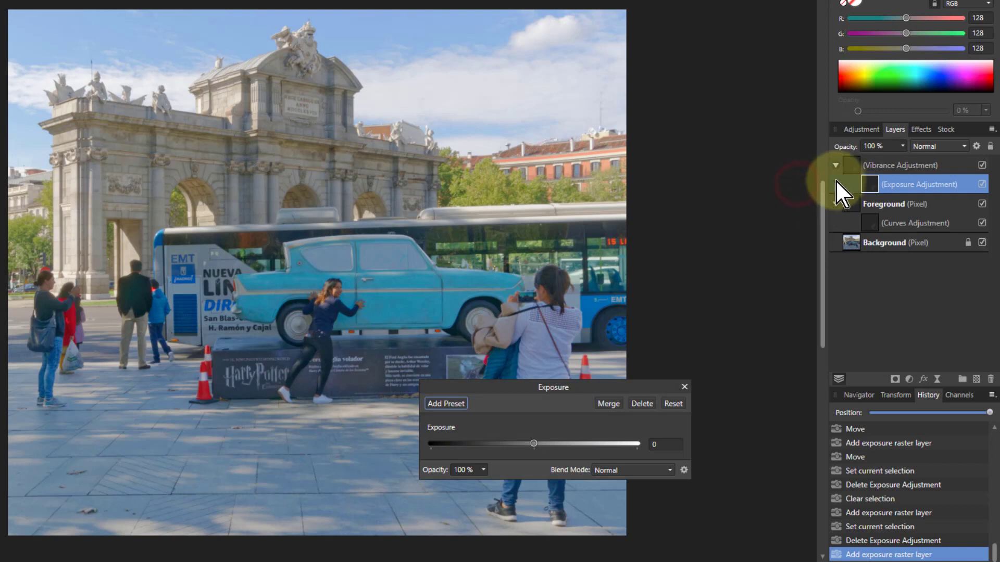
pyautogui.moveTo(870, 183); pyautogui.dragTo(849, 155)
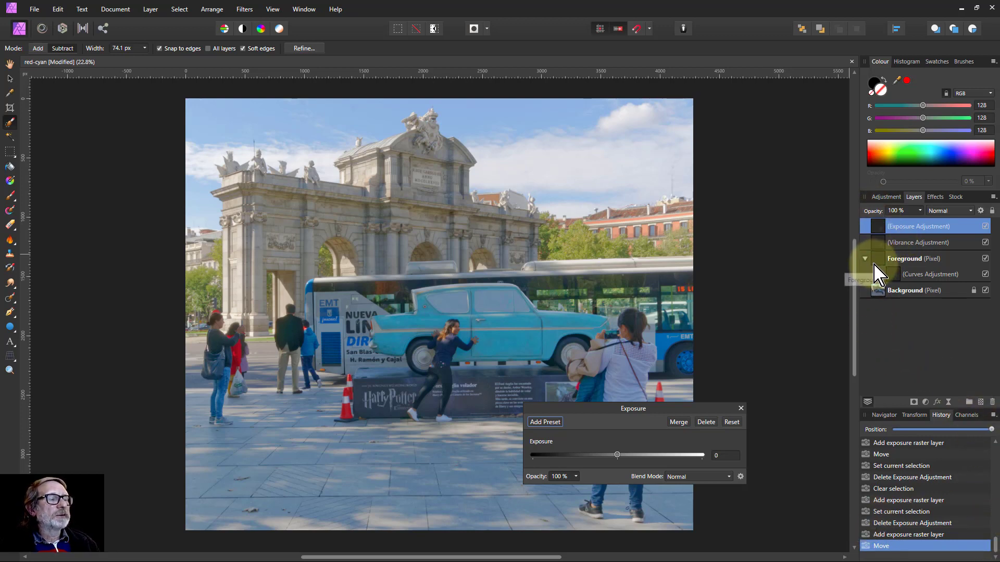
pyautogui.click(684, 28)
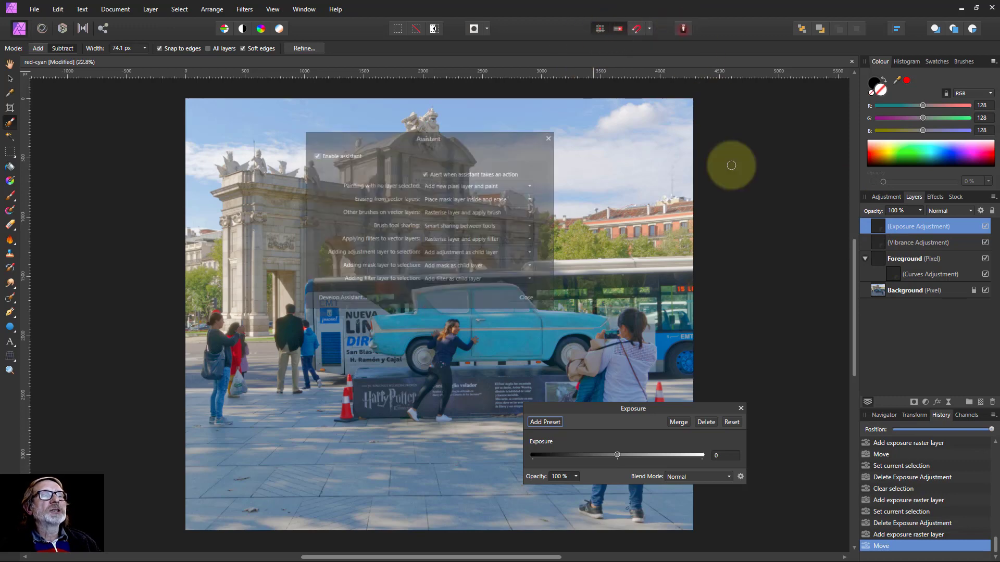
pyautogui.click(447, 253)
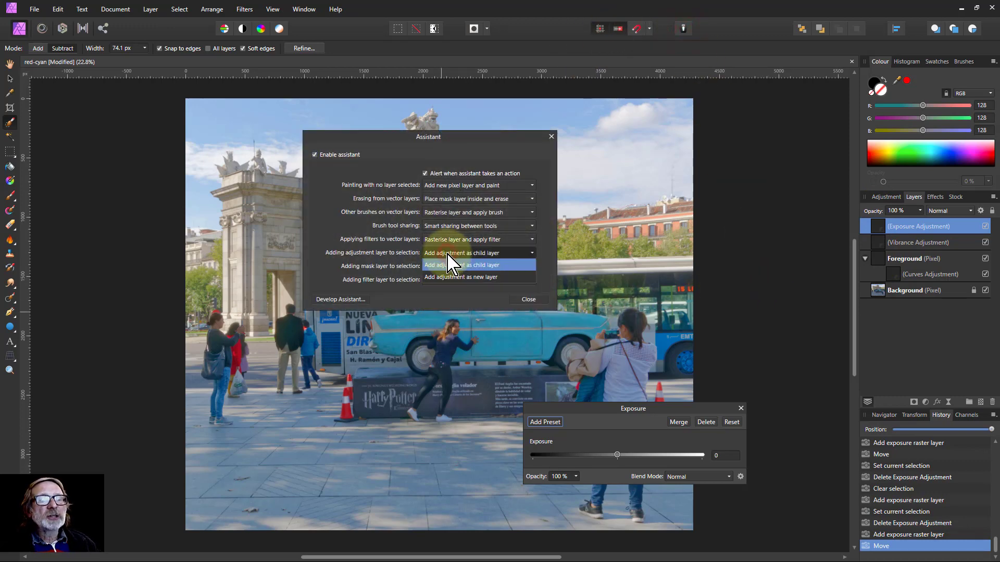
pyautogui.click(456, 294)
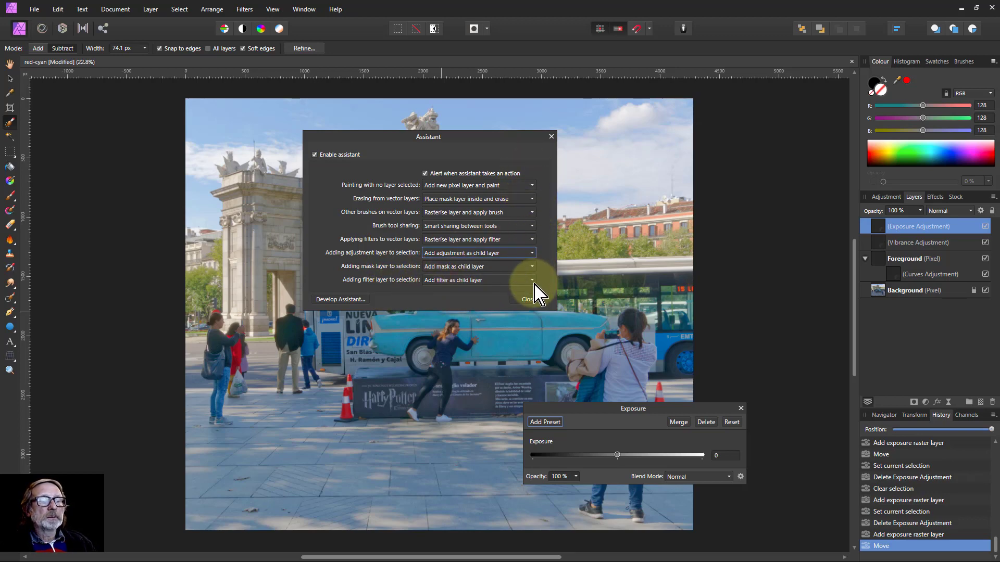
pyautogui.click(528, 299)
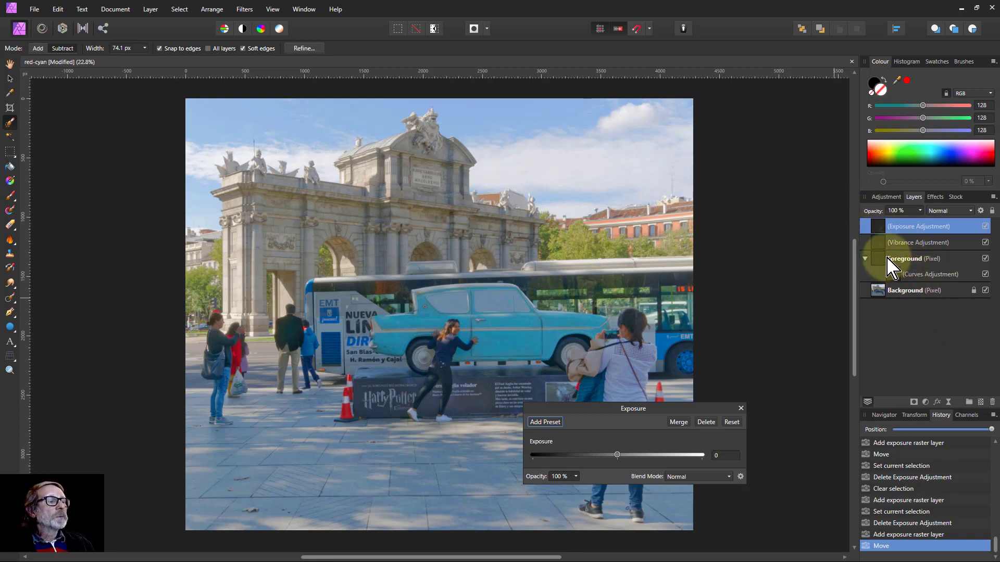
# Drag the Vibrance adjustment into the Foreground layer, above Curves
pyautogui.moveTo(878, 250); pyautogui.dragTo(882, 247)
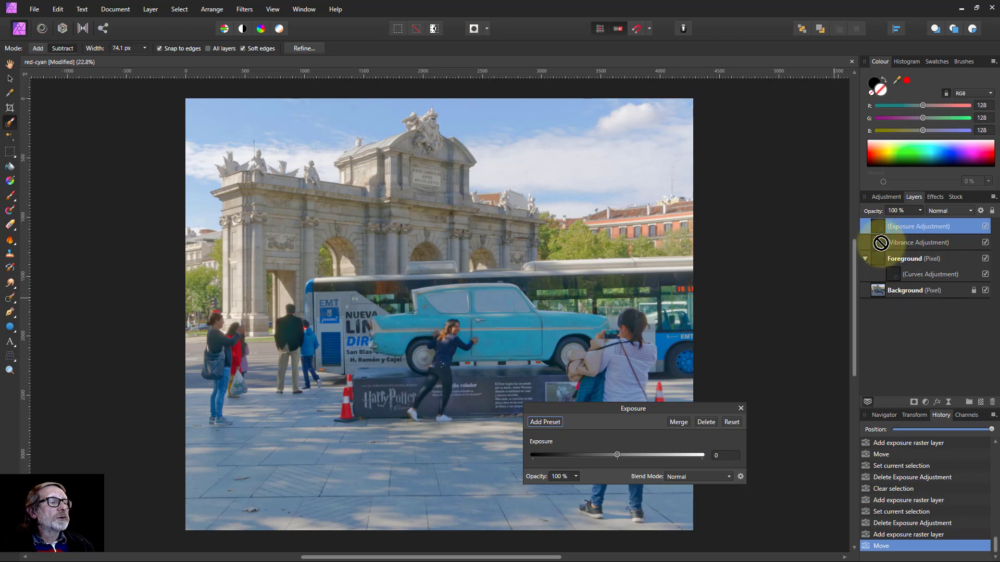
pyautogui.doubleClick(883, 246)
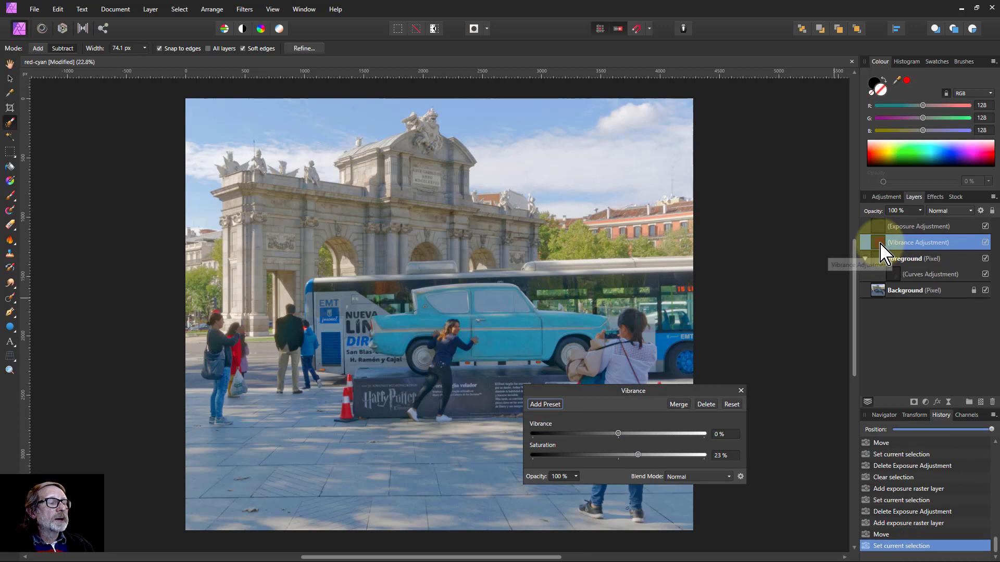
pyautogui.moveTo(879, 249); pyautogui.dragTo(874, 257)
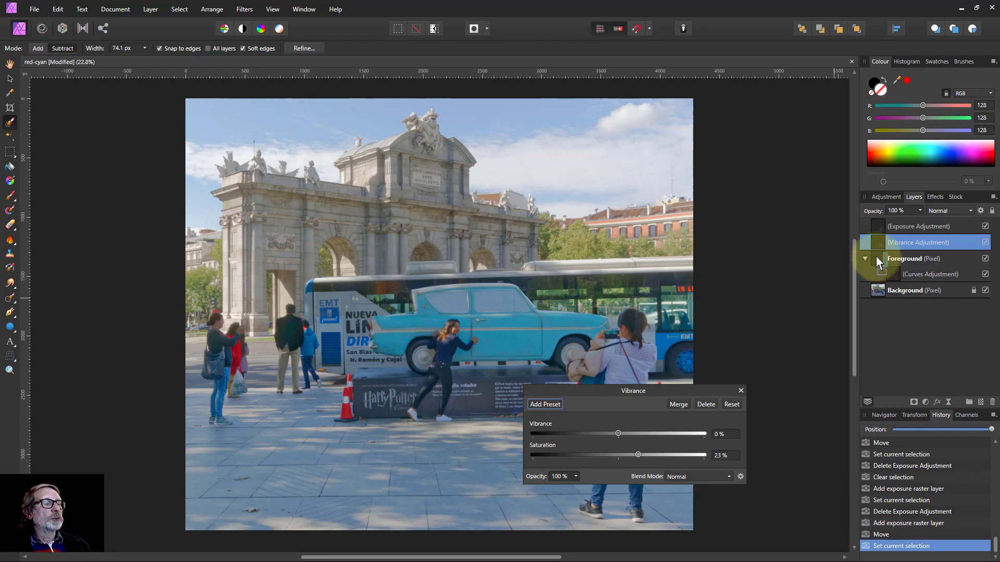
pyautogui.moveTo(876, 256); pyautogui.dragTo(876, 256)
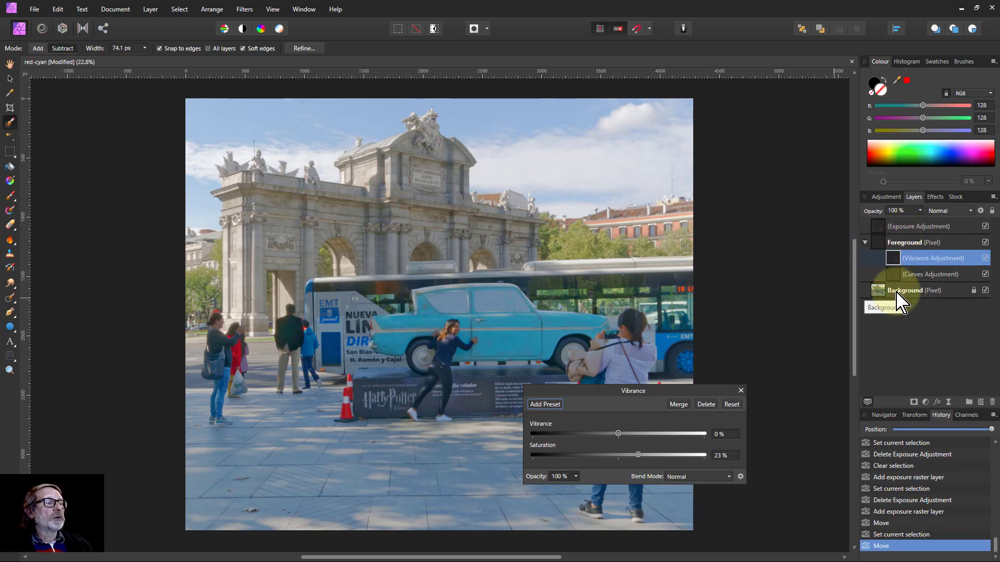
# Drag the Exposure adjustment into the Foreground layer, below Curves
pyautogui.click(883, 228)
pyautogui.moveTo(883, 229); pyautogui.dragTo(891, 259)
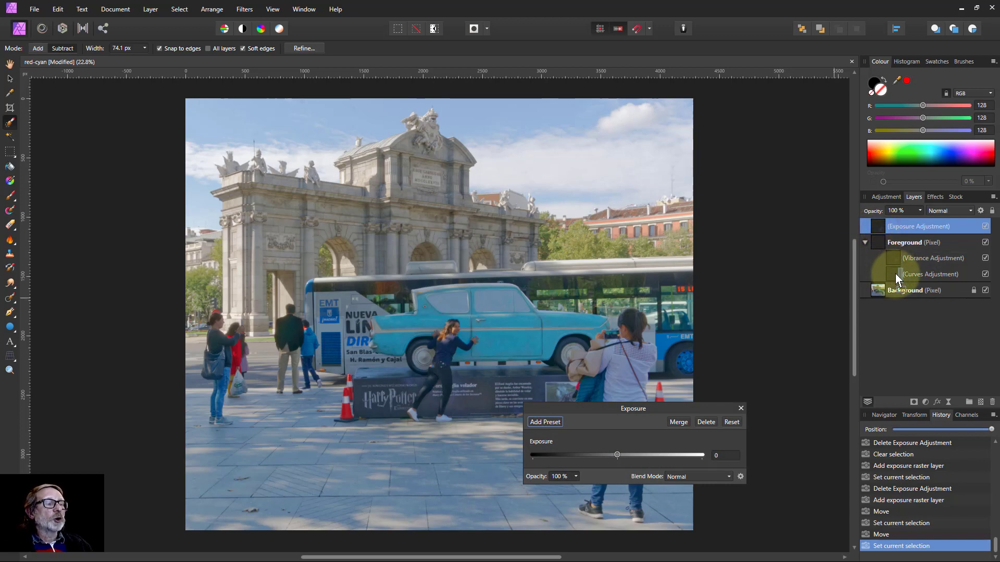
pyautogui.moveTo(895, 273); pyautogui.dragTo(895, 273)
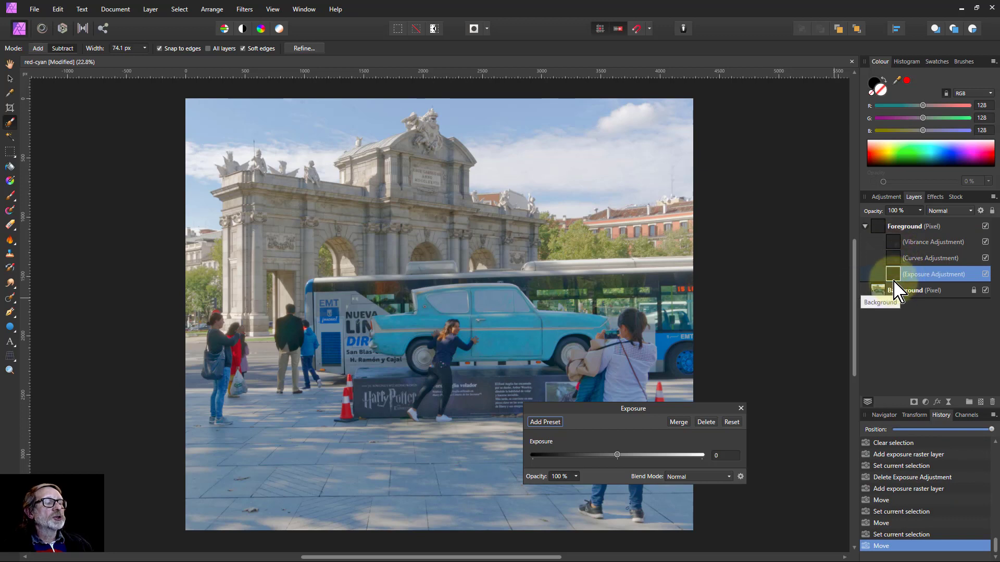